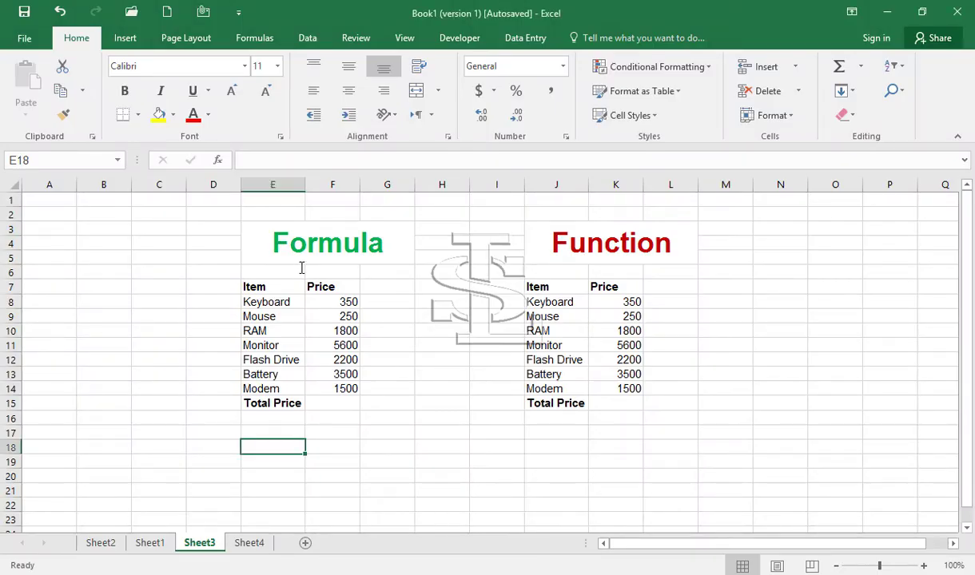
On Sheet2, enter =E8+E9+E10+E11 in E12 so the Formula Total shows 23.
click(102, 543)
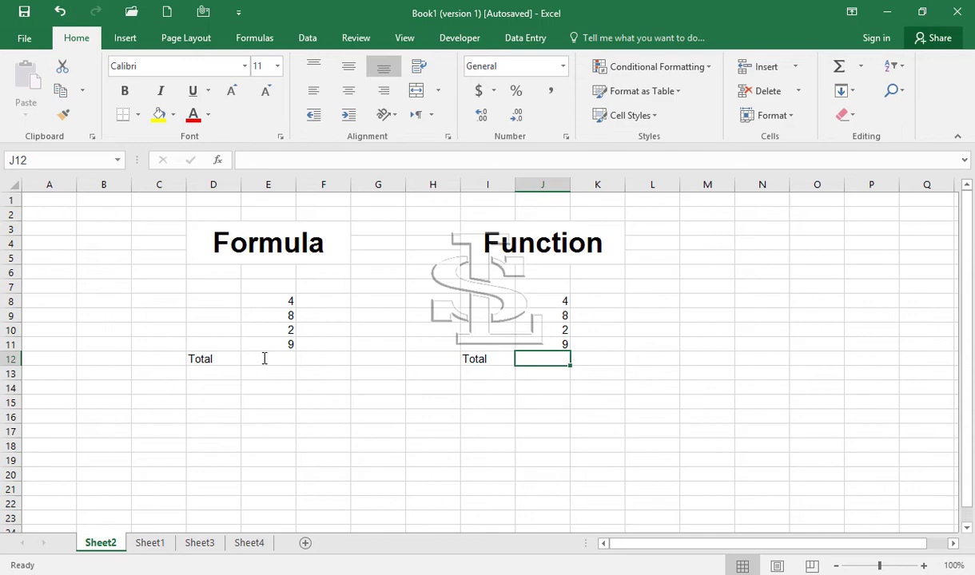
click(264, 358)
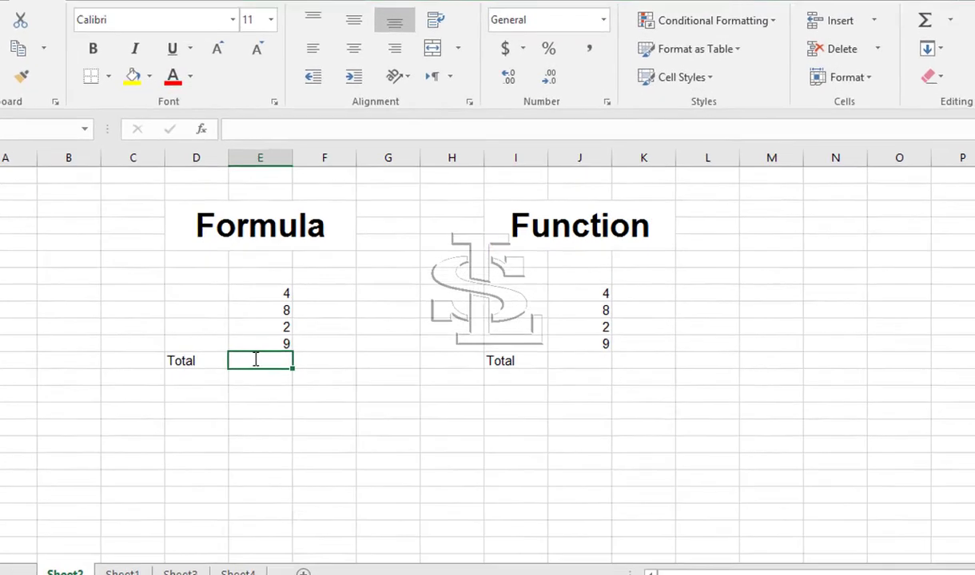
text(=)
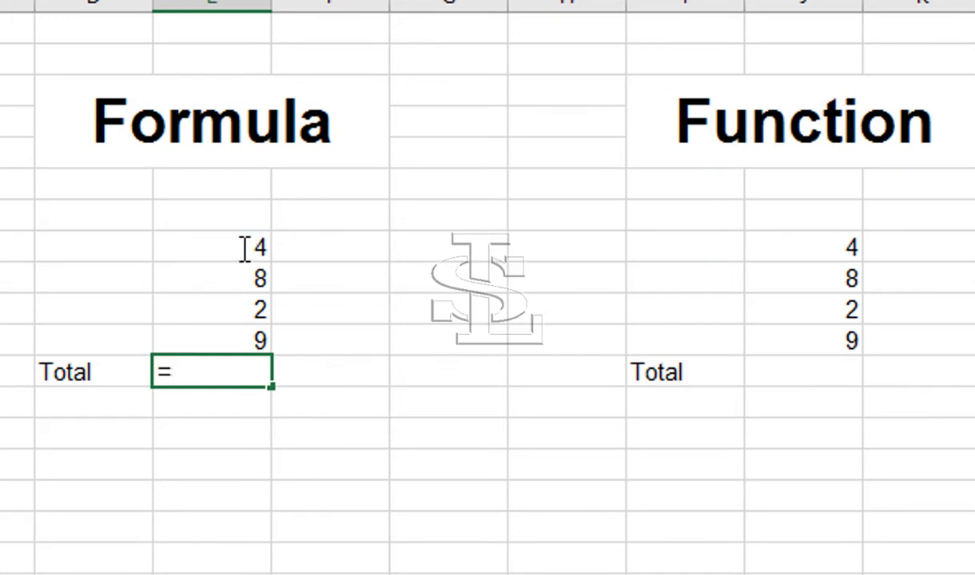
click(247, 246)
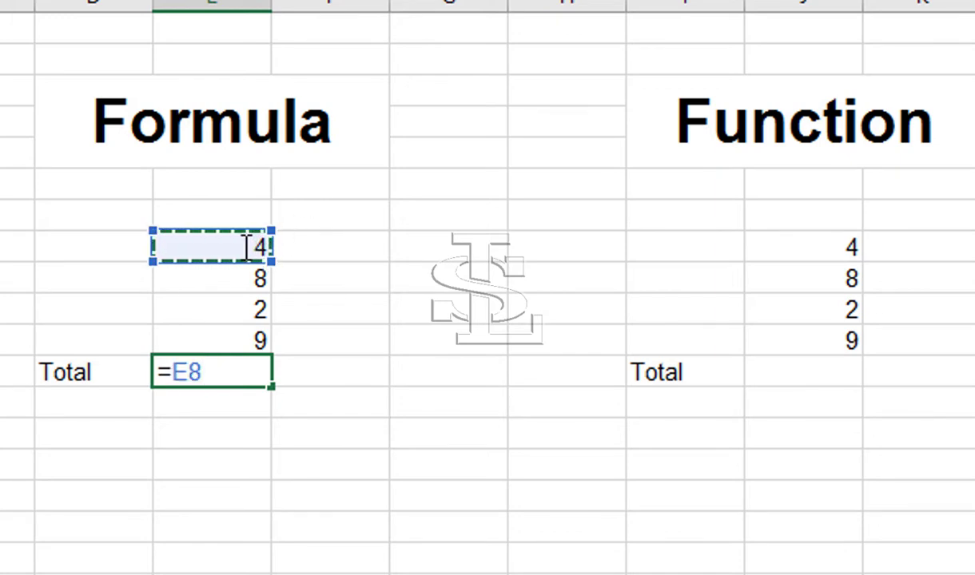
text(+)
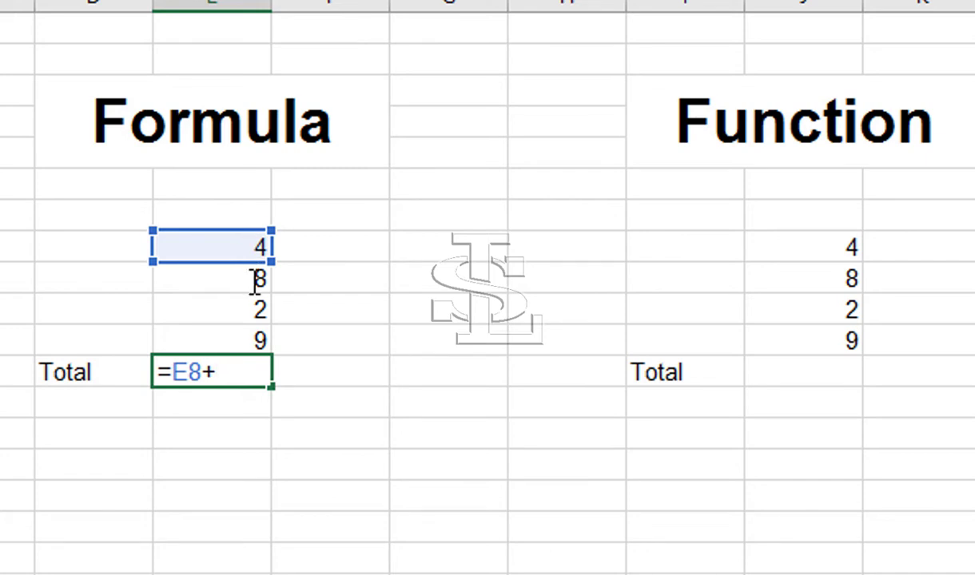
click(254, 279)
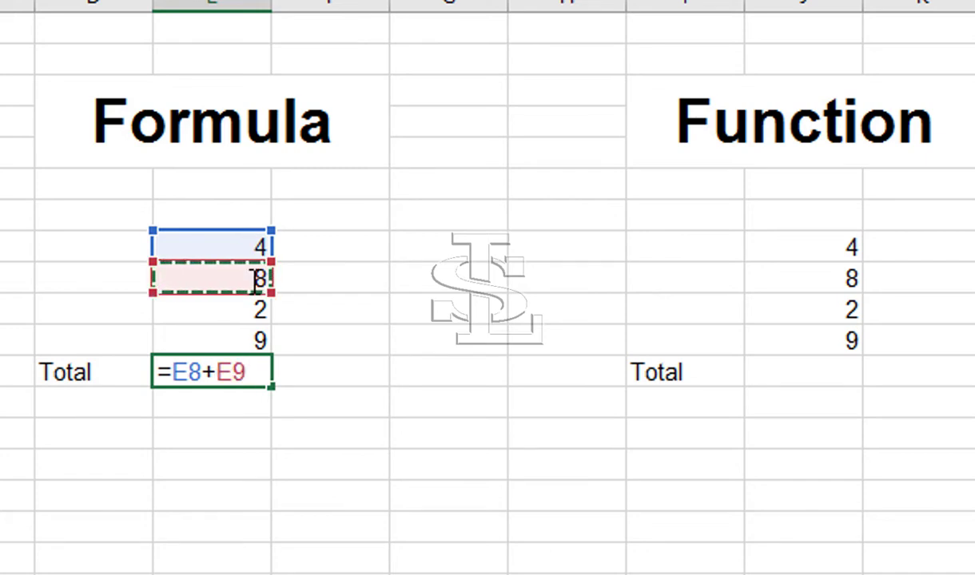
text(+)
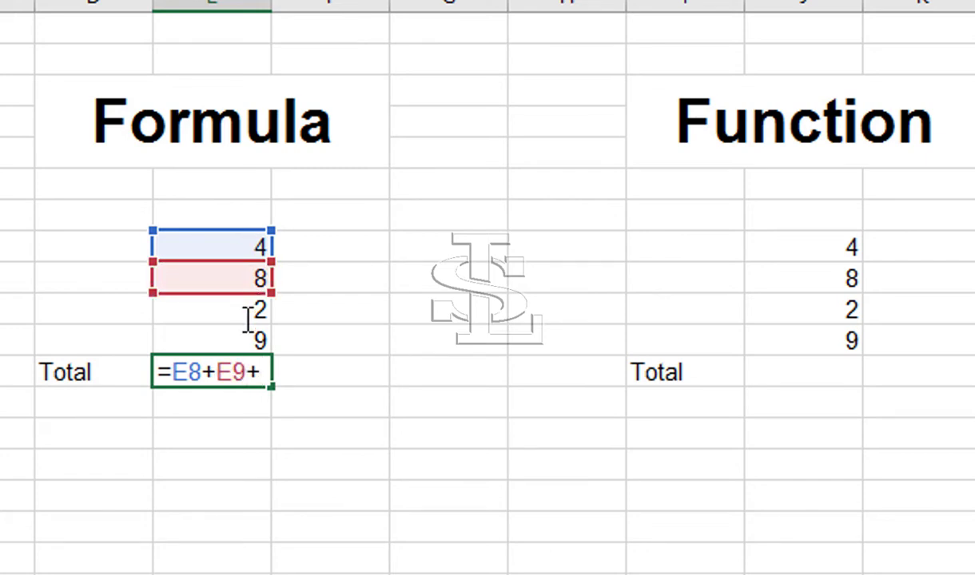
click(248, 320)
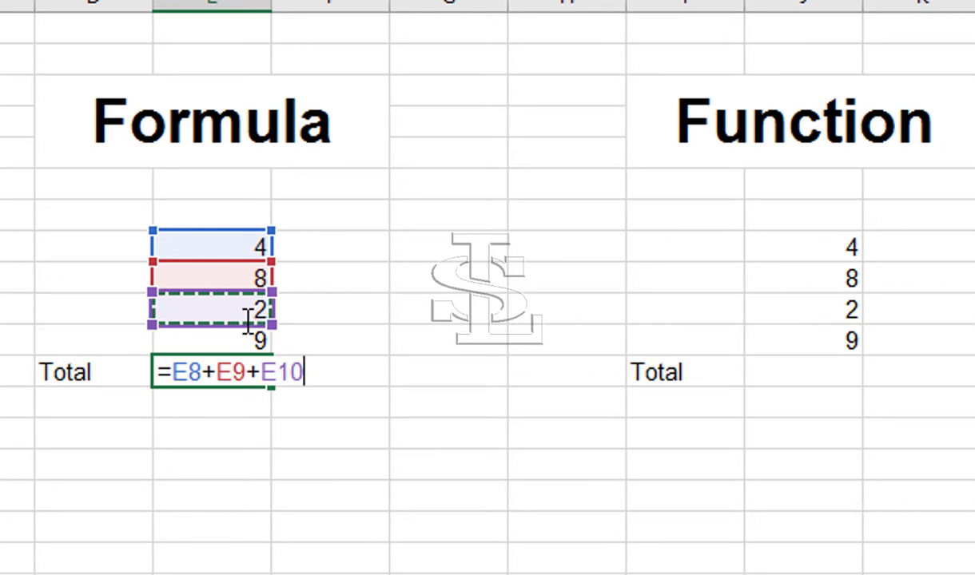
text(+)
click(247, 338)
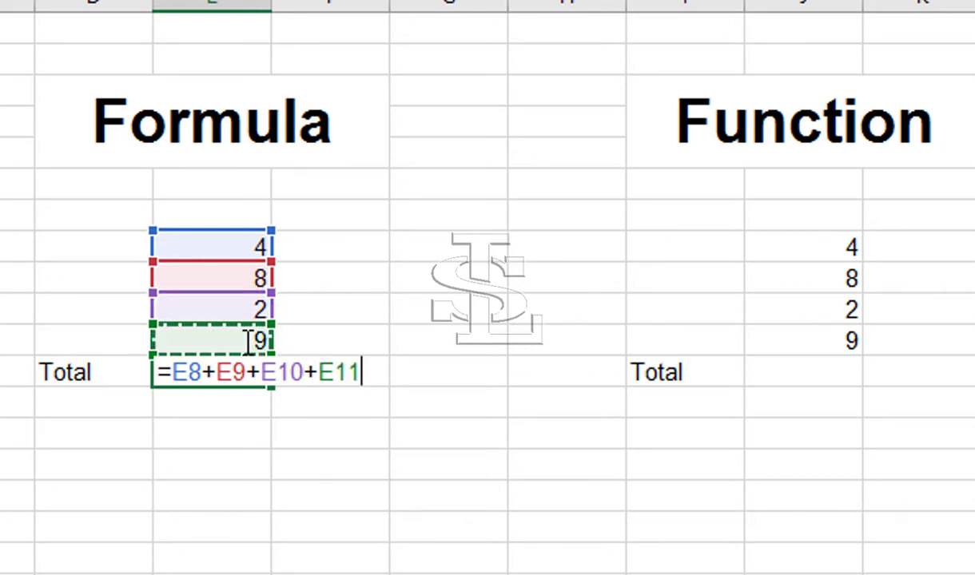
key(Return)
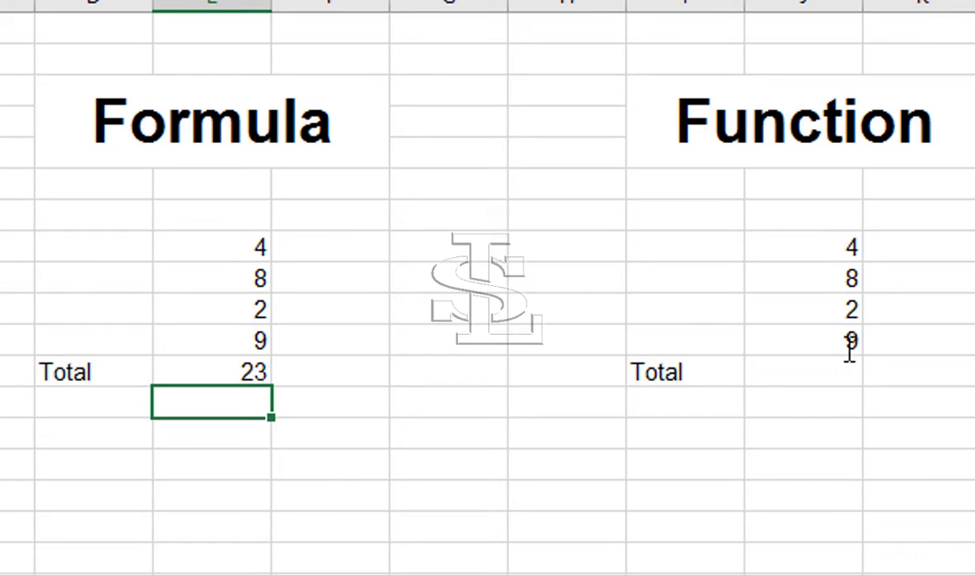
Enter =SUM(J8:J11) in J12 so the Function Total also shows 23.
click(794, 372)
text(=)
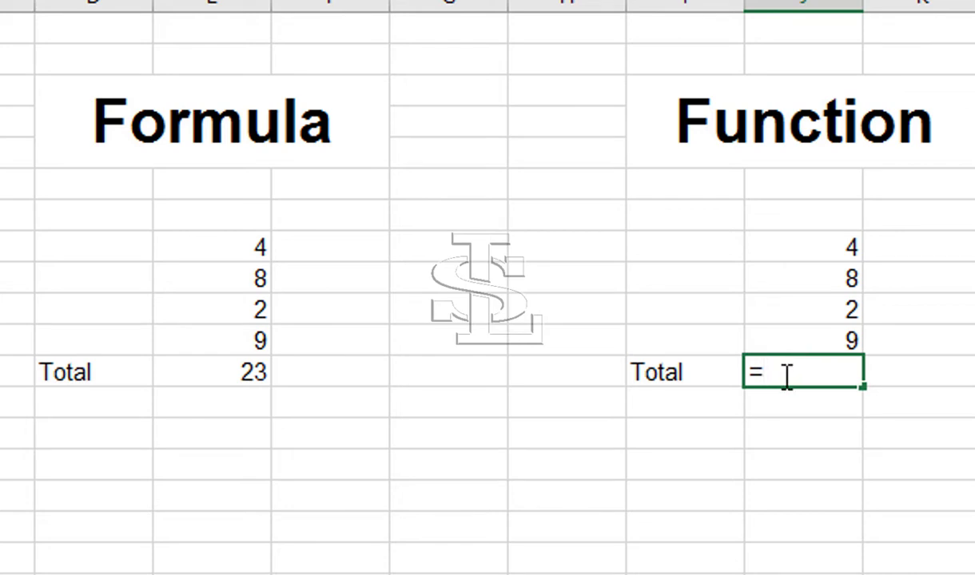
text(SU)
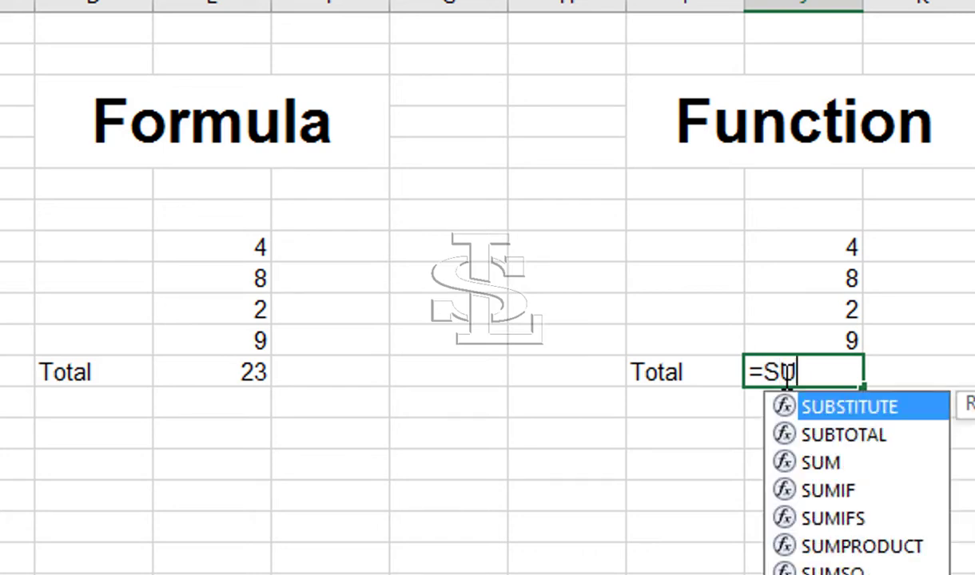
text(M)
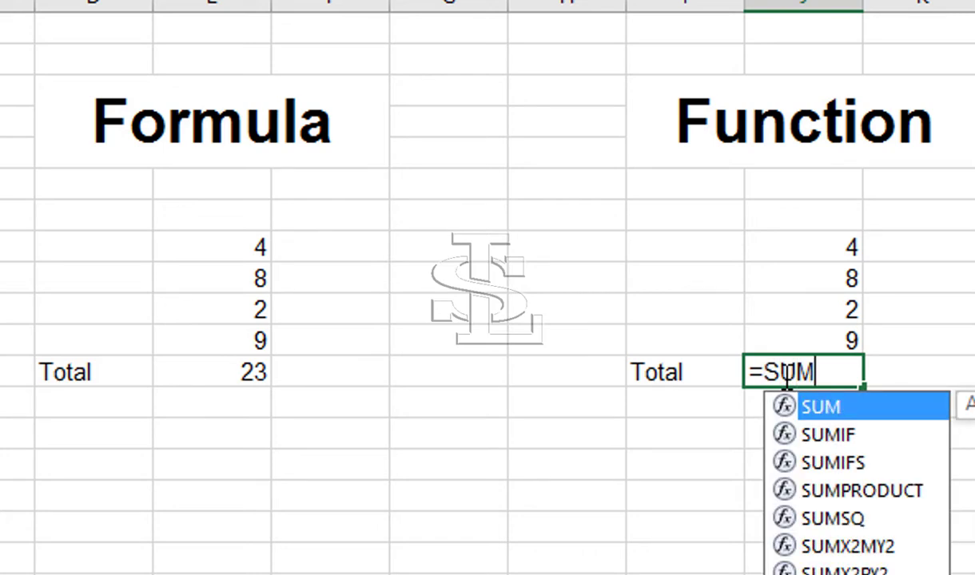
text(()
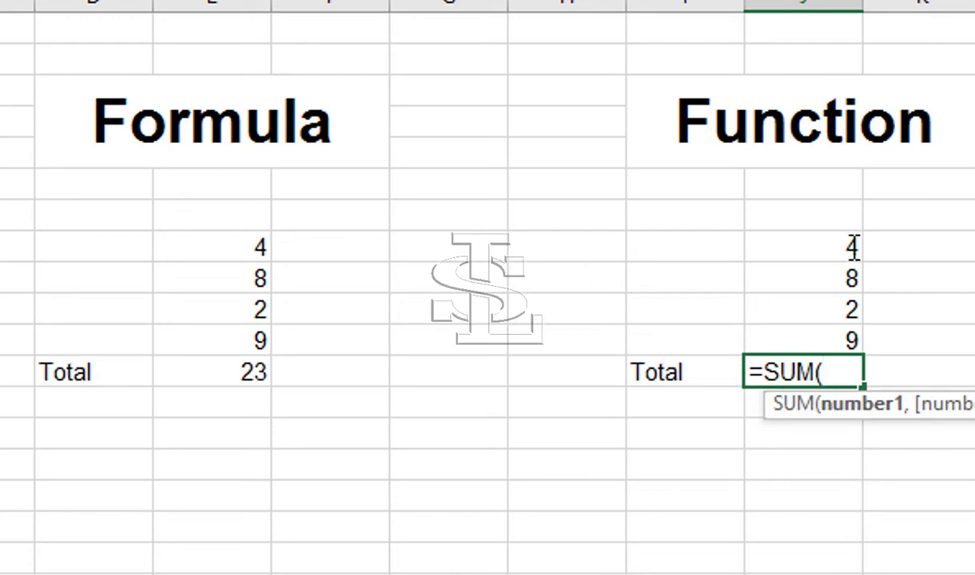
drag(842, 245, 835, 340)
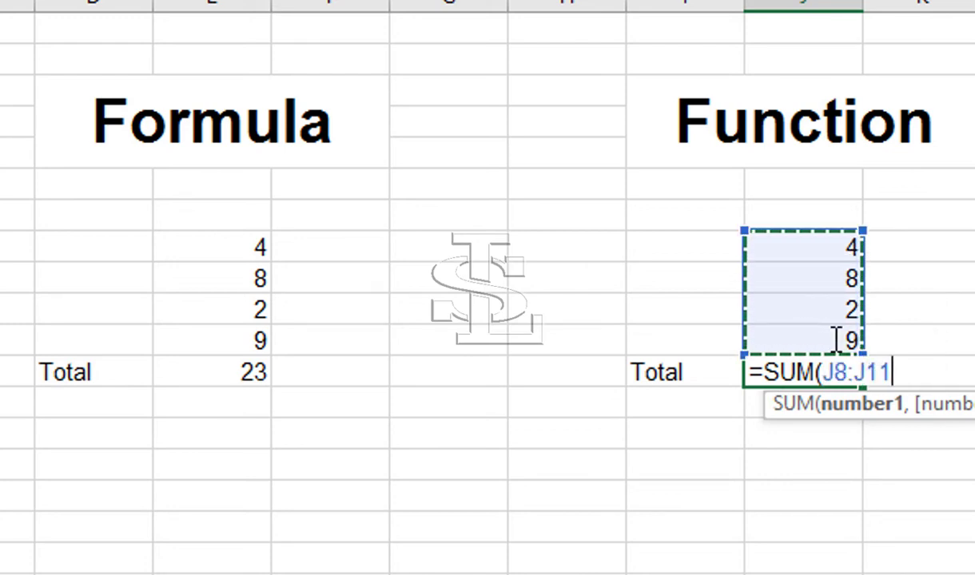
text())
key(Return)
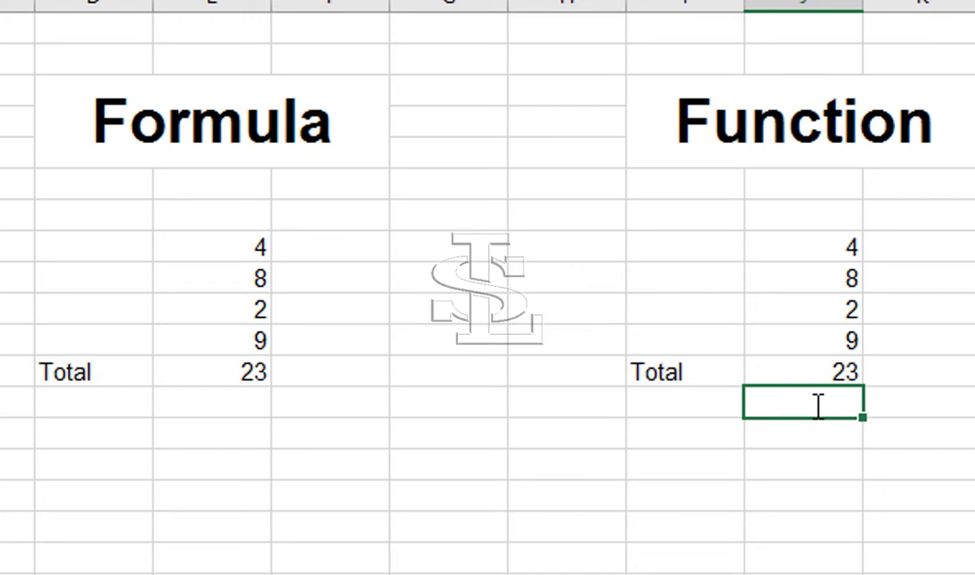
Check the SUM total, then begin D13's formula as =D6+D7+D8 (23, 344, 875).
click(799, 373)
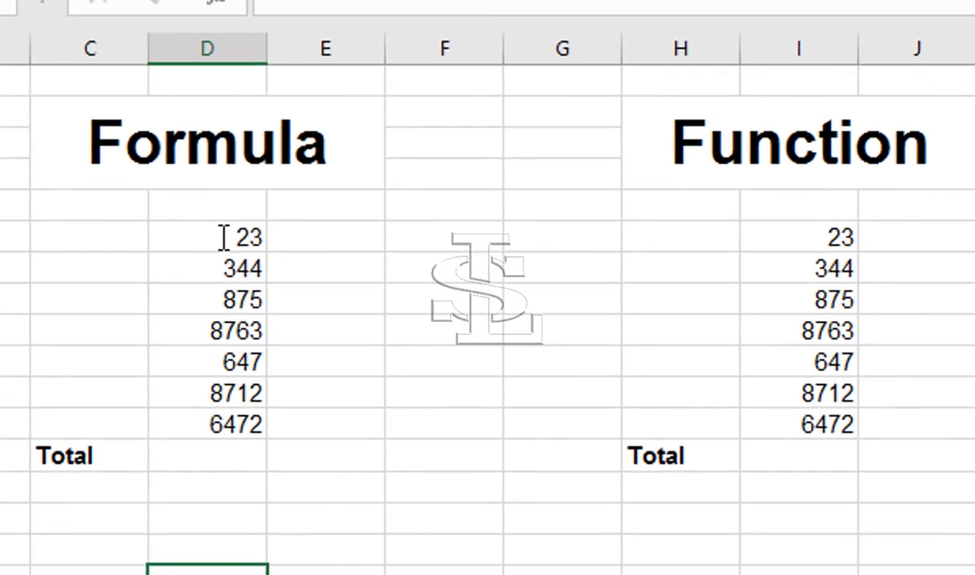
drag(223, 237, 224, 415)
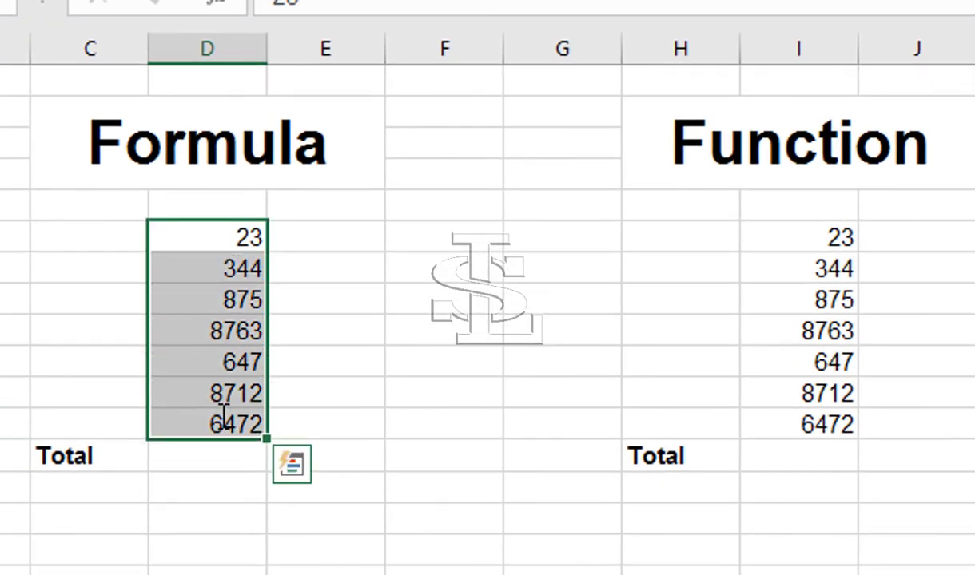
click(217, 461)
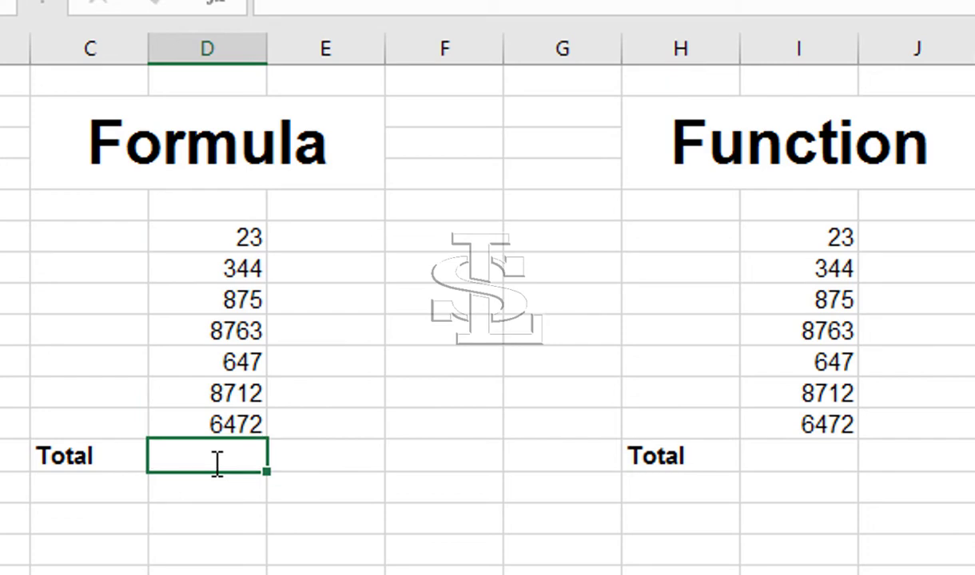
text(=)
click(217, 237)
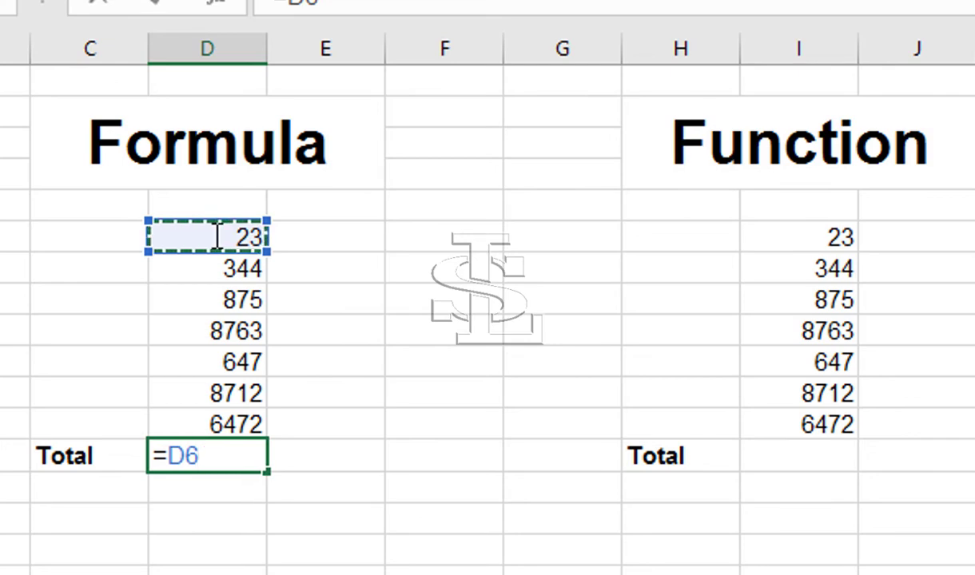
text(+)
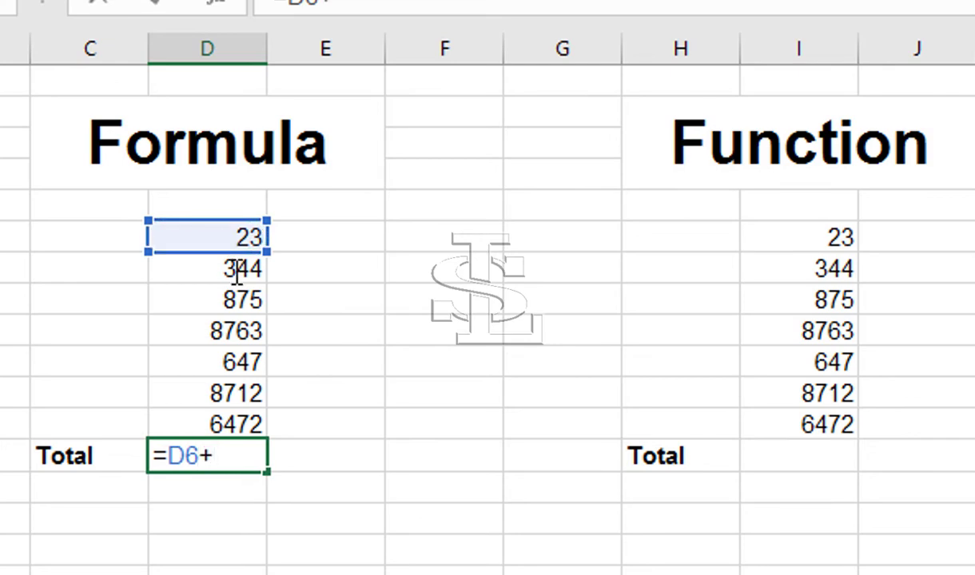
click(233, 269)
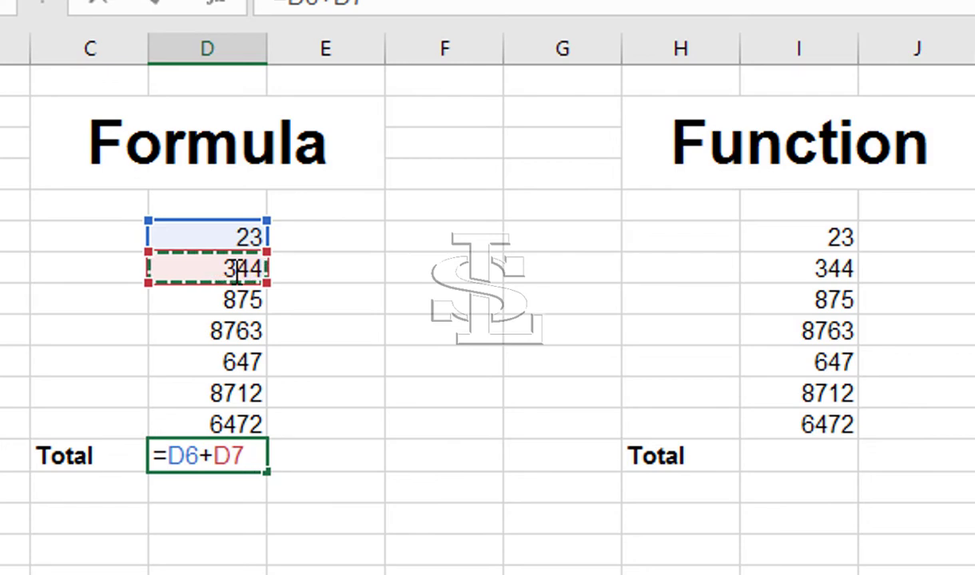
text(+)
click(254, 302)
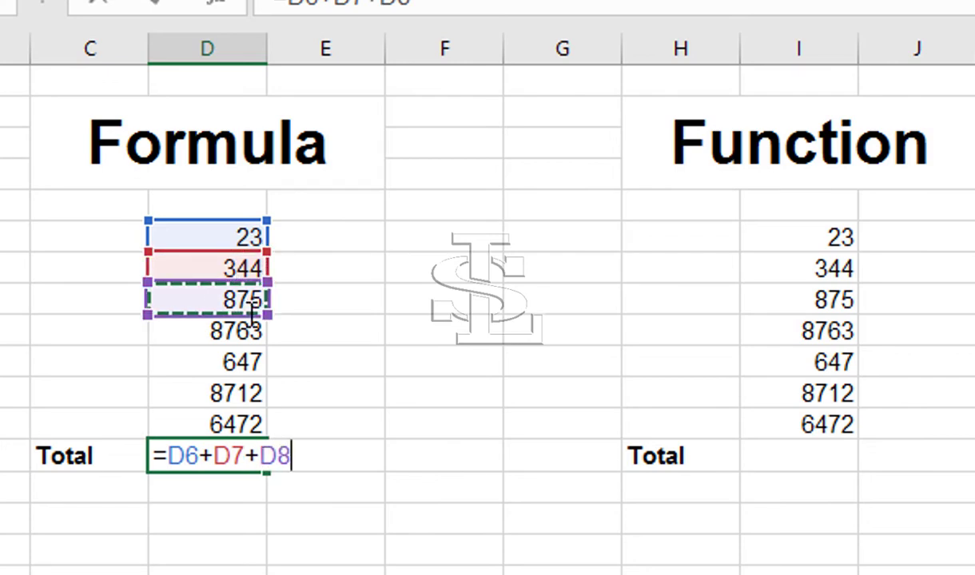
Add D9 through D12 (8763, 647, 8712, 6472) to D13's formula for a Total of 25836.
text(+)
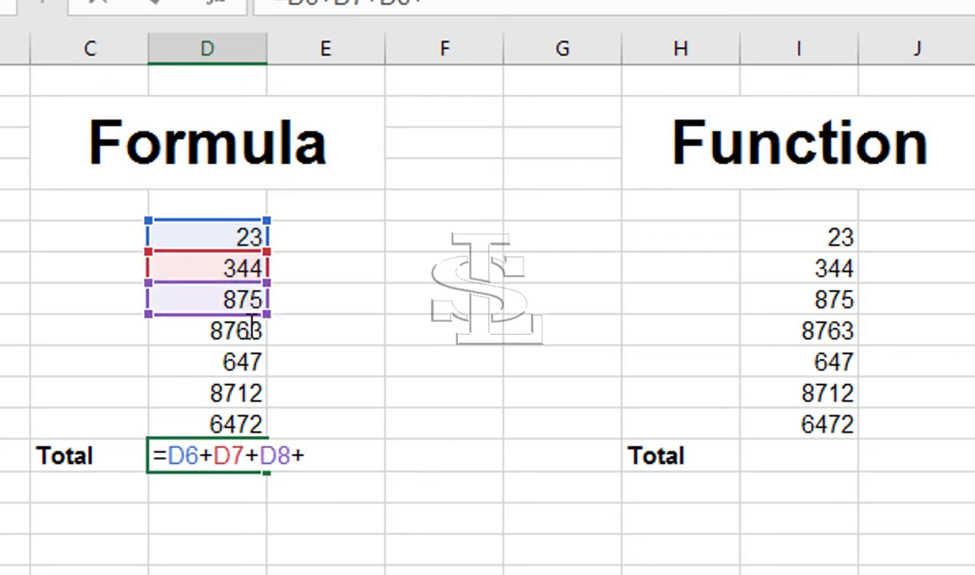
click(253, 332)
text(+)
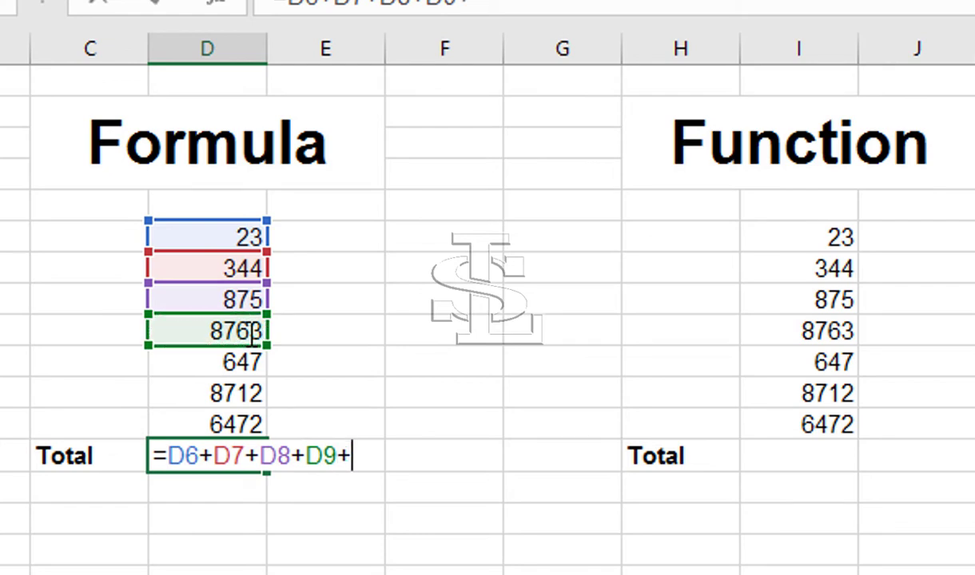
click(249, 364)
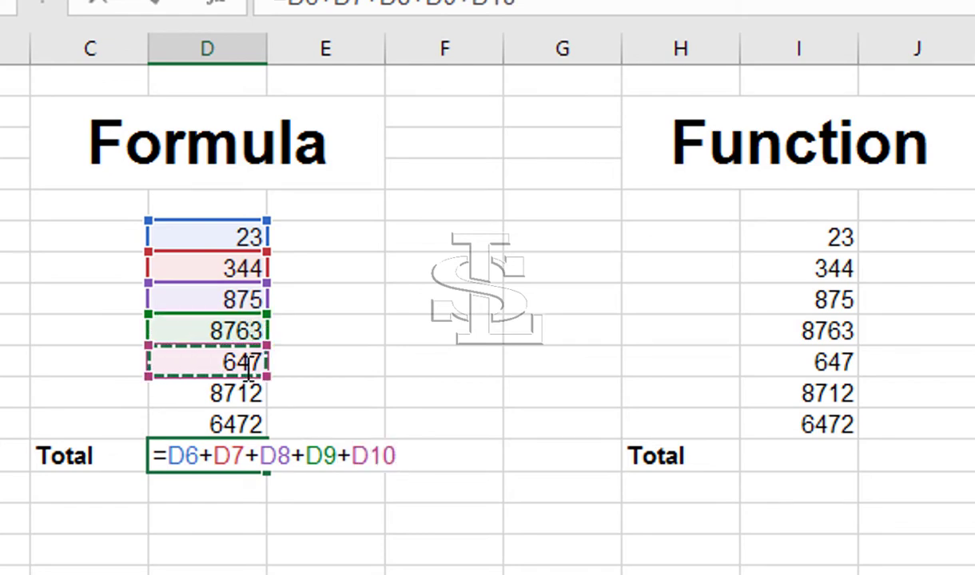
text(+)
click(242, 393)
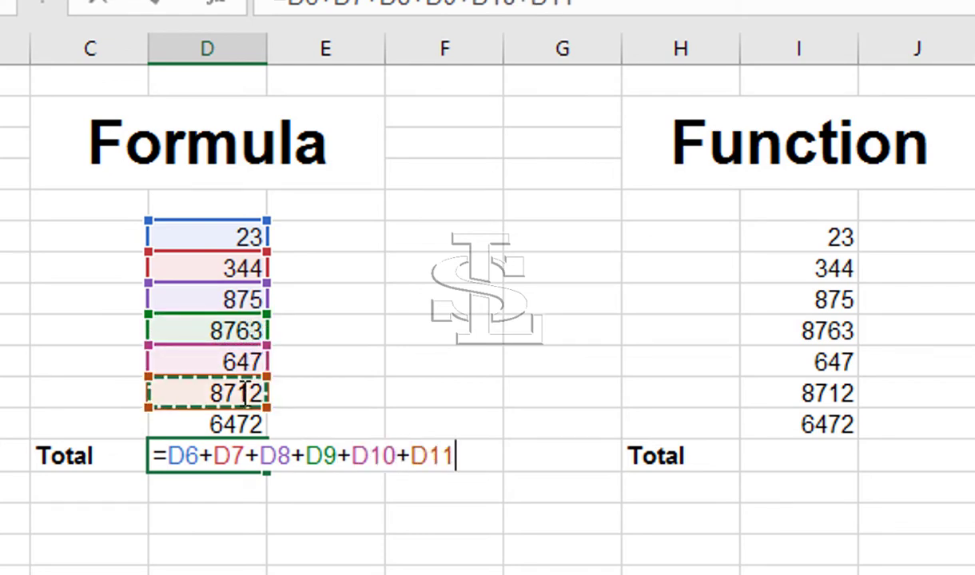
text(+)
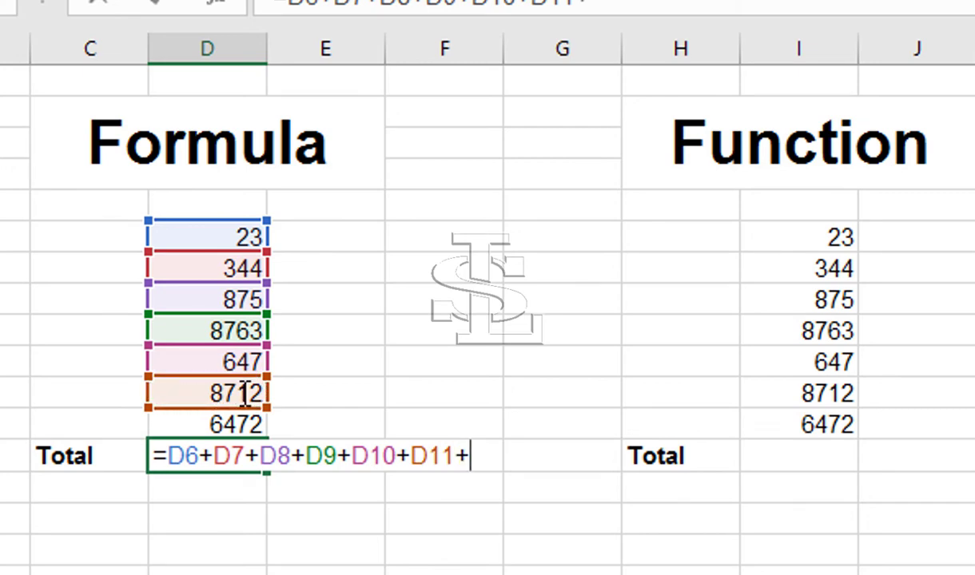
click(240, 424)
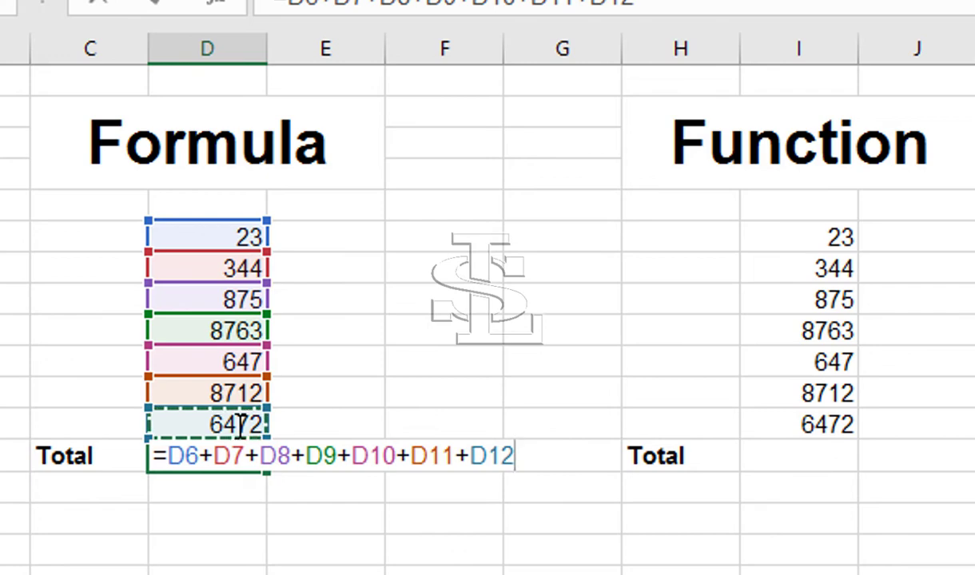
key(Return)
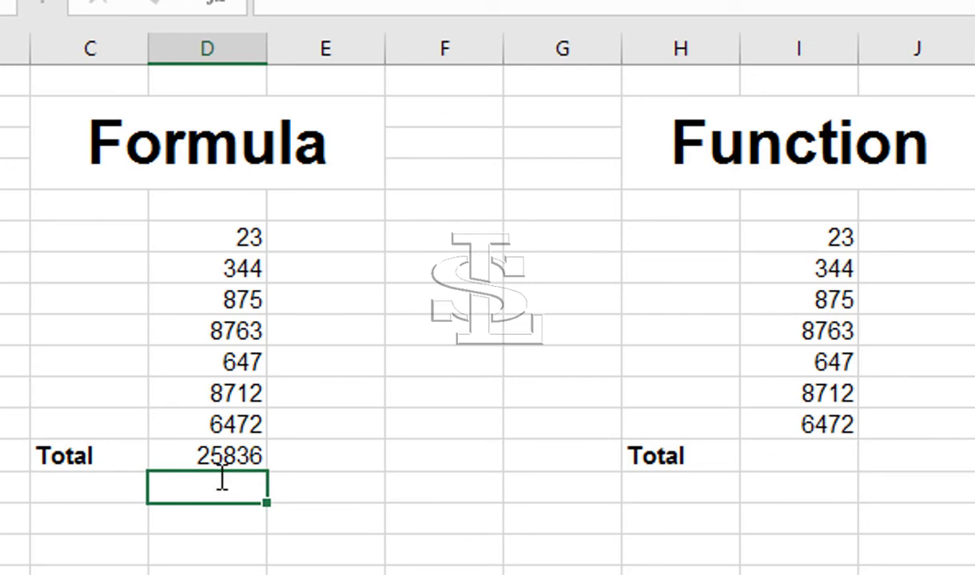
Enter =SUM(I6:I12) in I13 so the Function Total also reads 25836.
click(811, 463)
text(=)
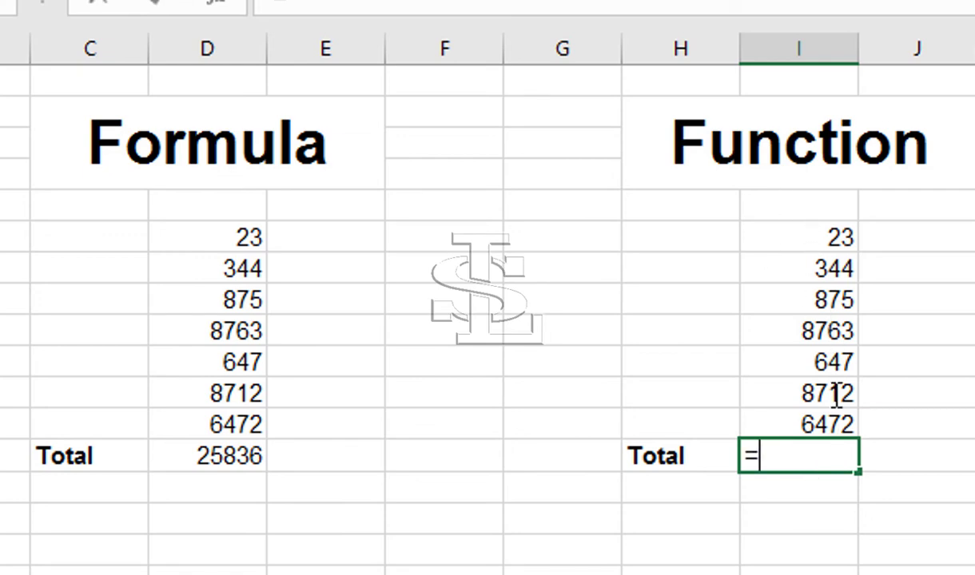
text(S)
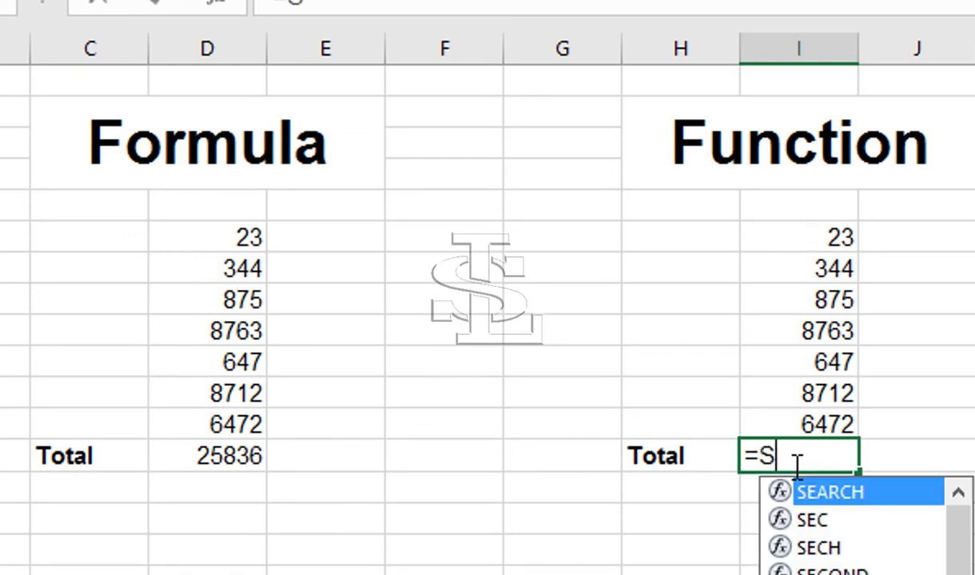
text(UM)
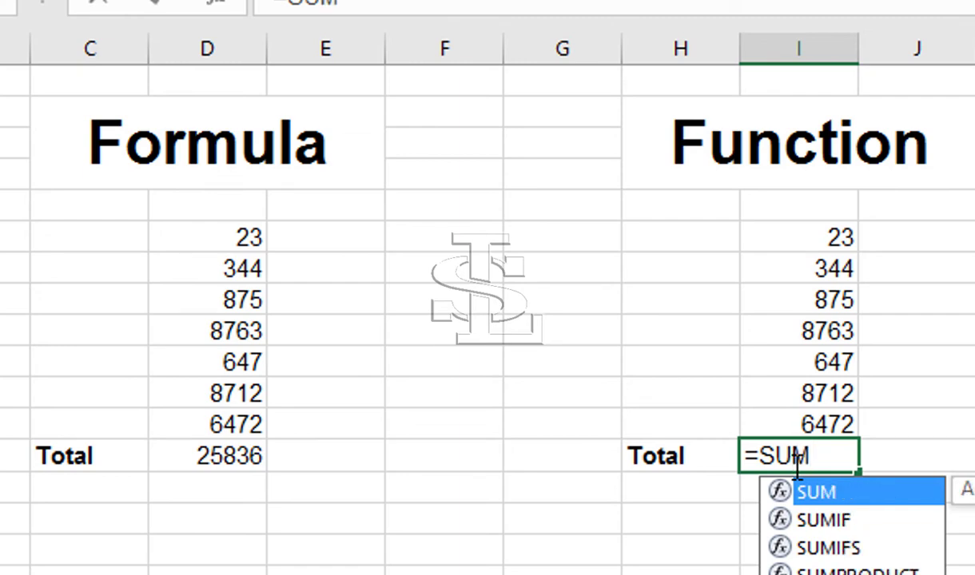
text(()
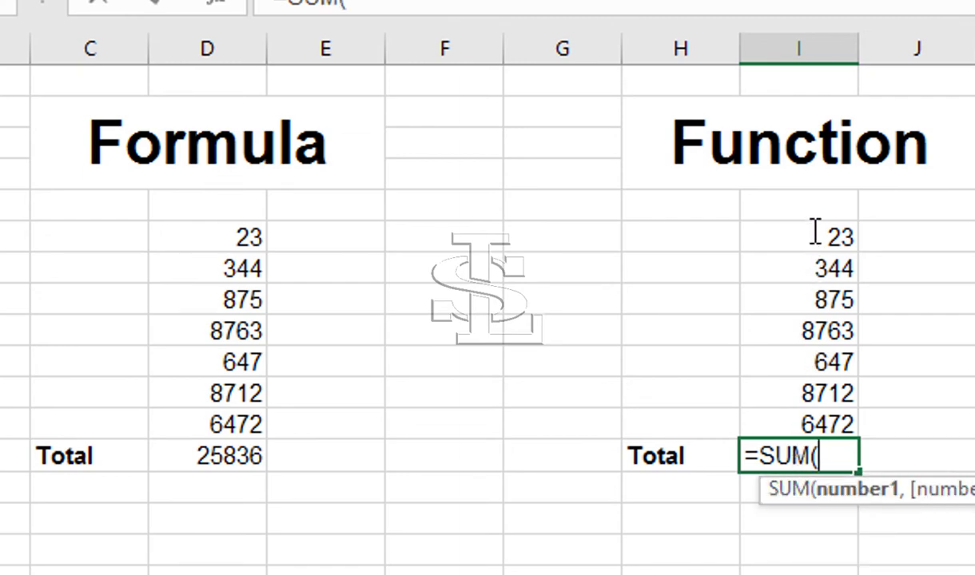
click(808, 233)
drag(811, 287, 803, 414)
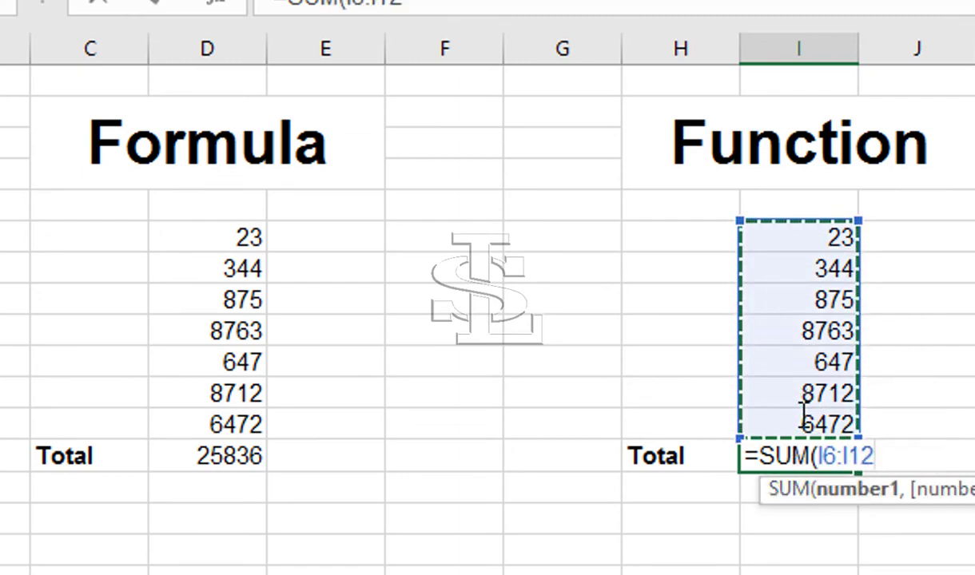
text())
key(Return)
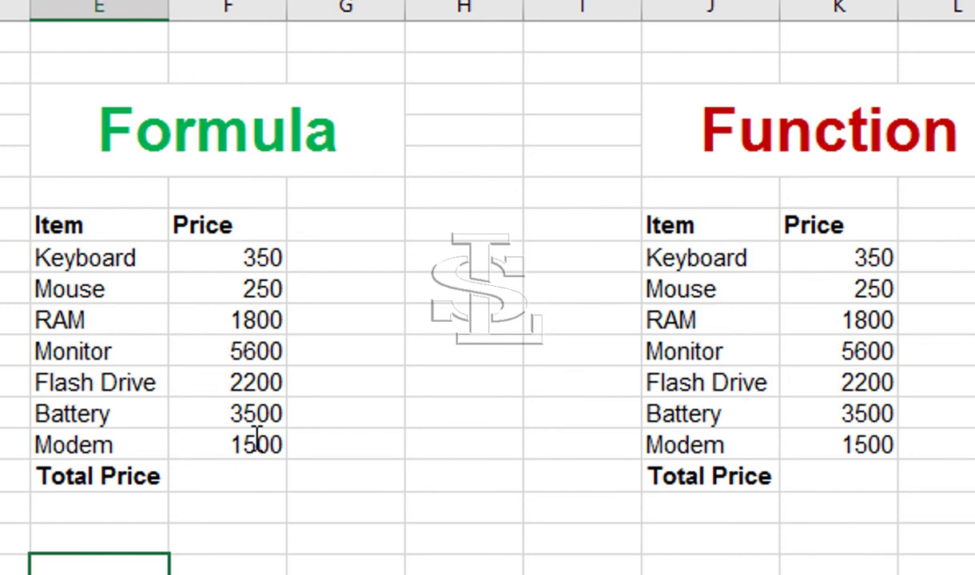
Start the Total Price formula in F15 by adding the Keyboard, Mouse and RAM prices.
click(255, 473)
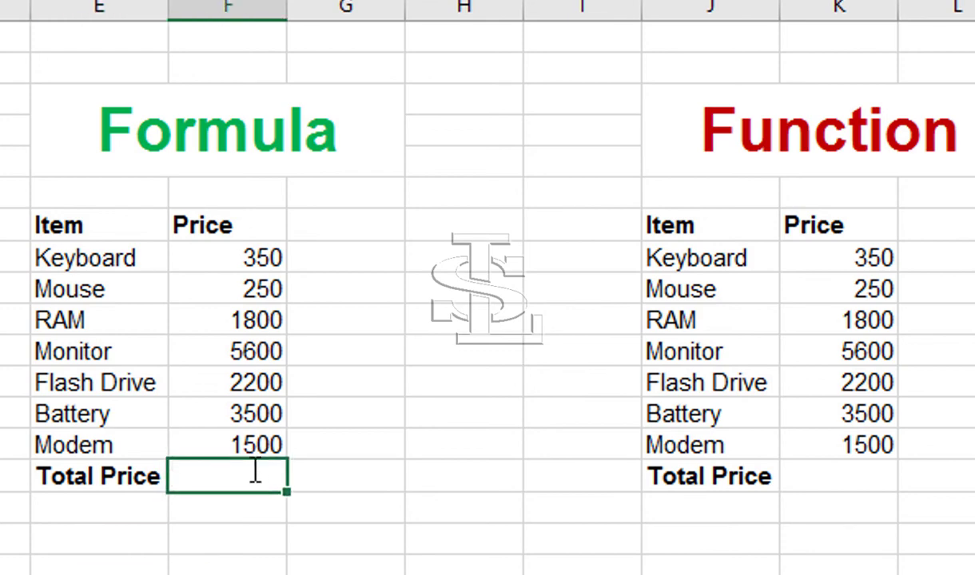
text(=)
click(254, 258)
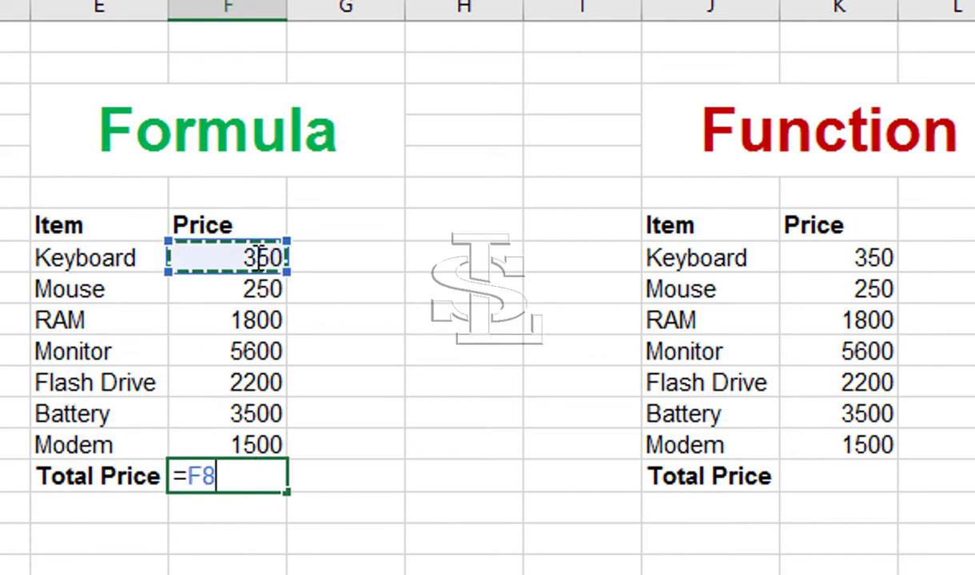
text(+)
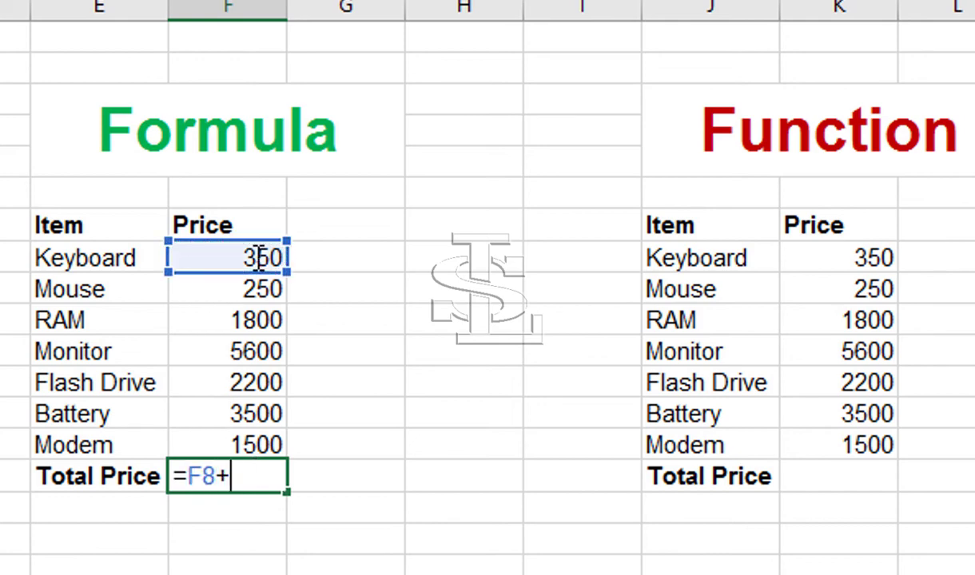
click(270, 288)
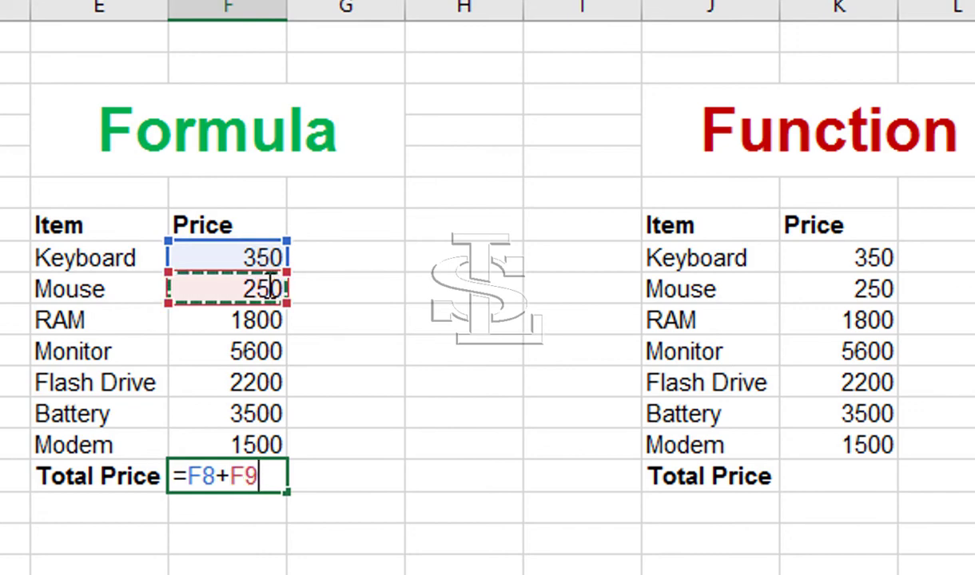
text(+)
click(266, 323)
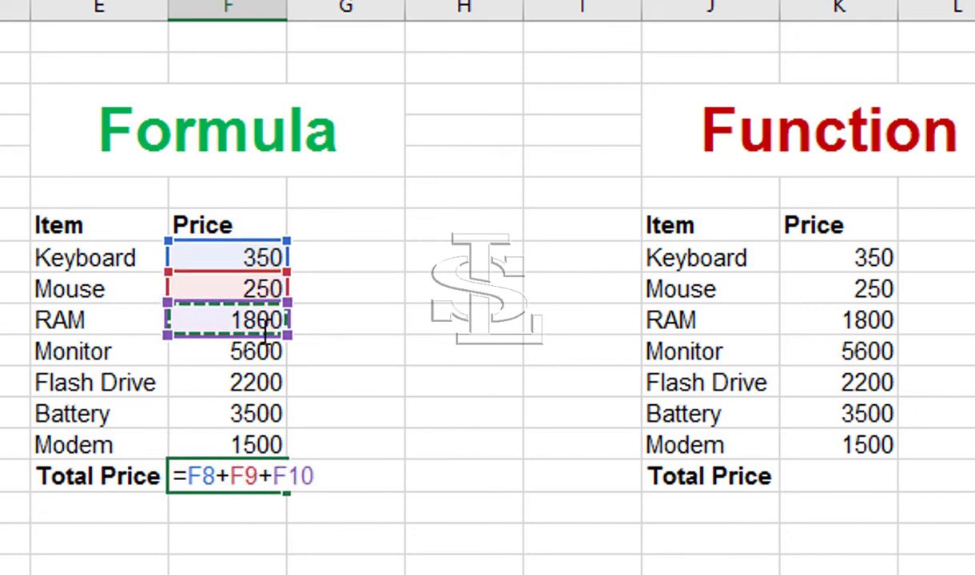
text(+)
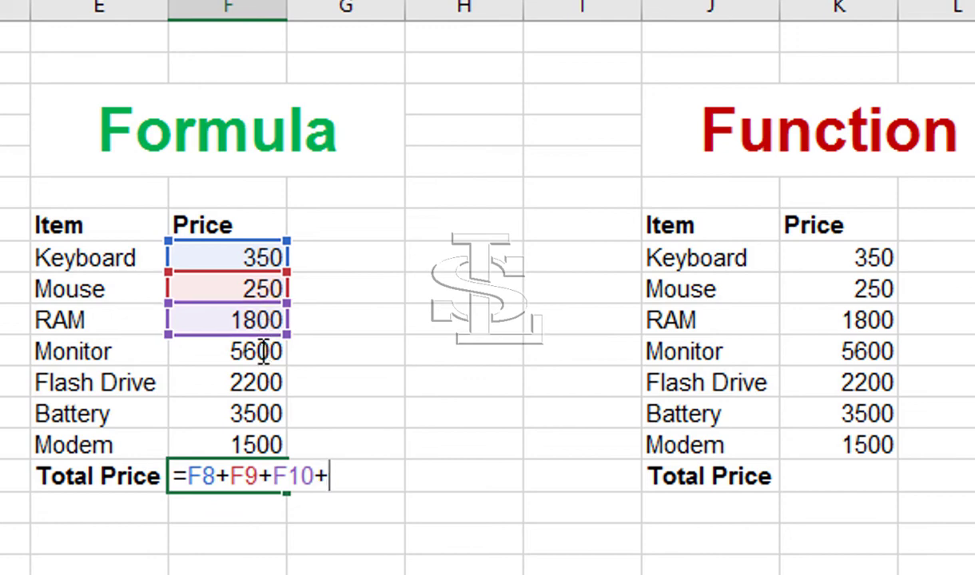
Add the Monitor, Flash Drive, Battery and Modem prices to complete F15 at 15200.
click(263, 350)
text(+)
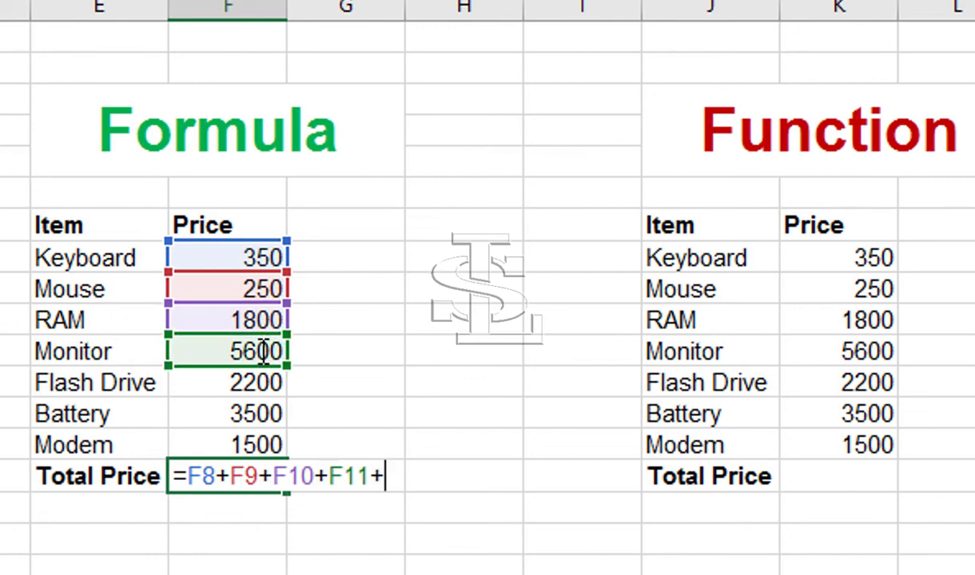
click(255, 388)
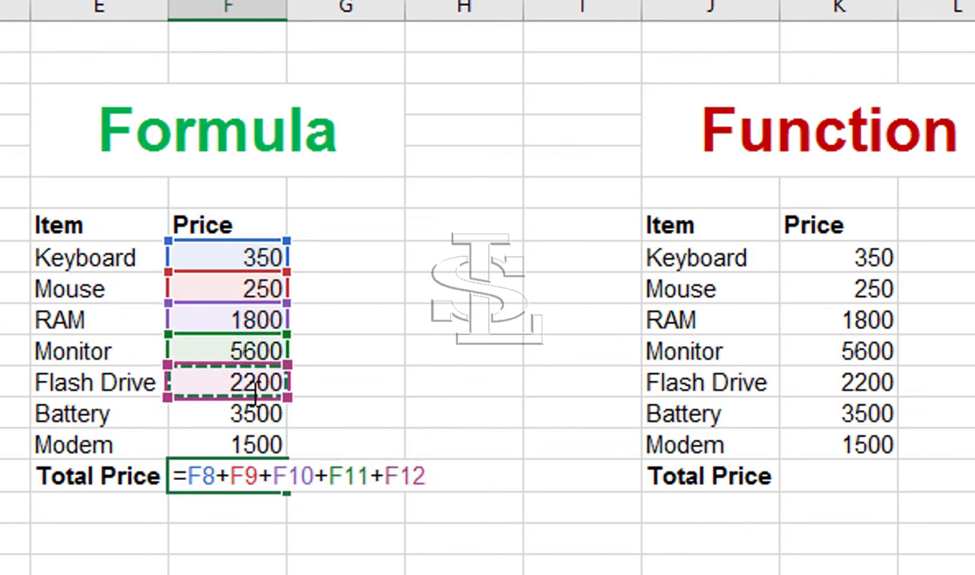
text(+)
click(254, 413)
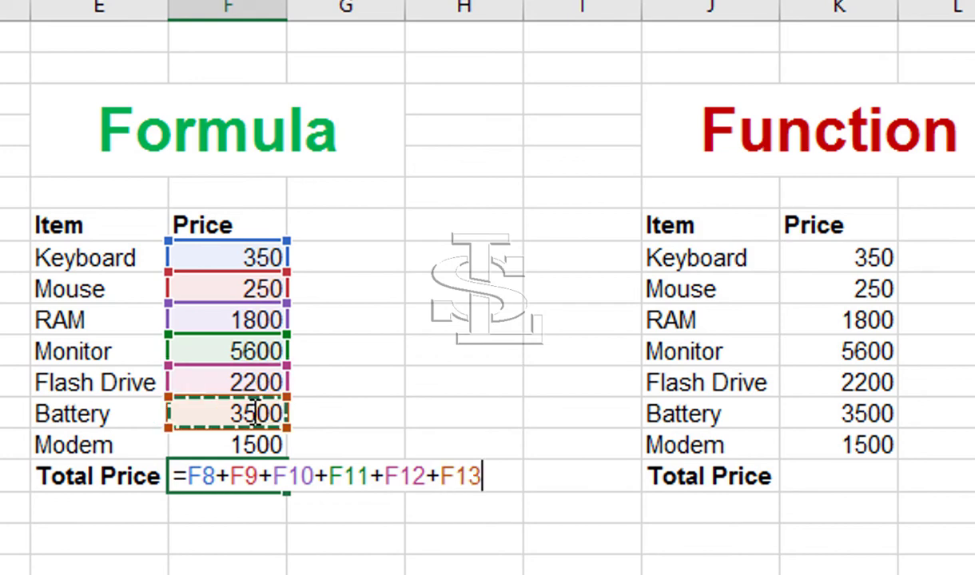
text(+)
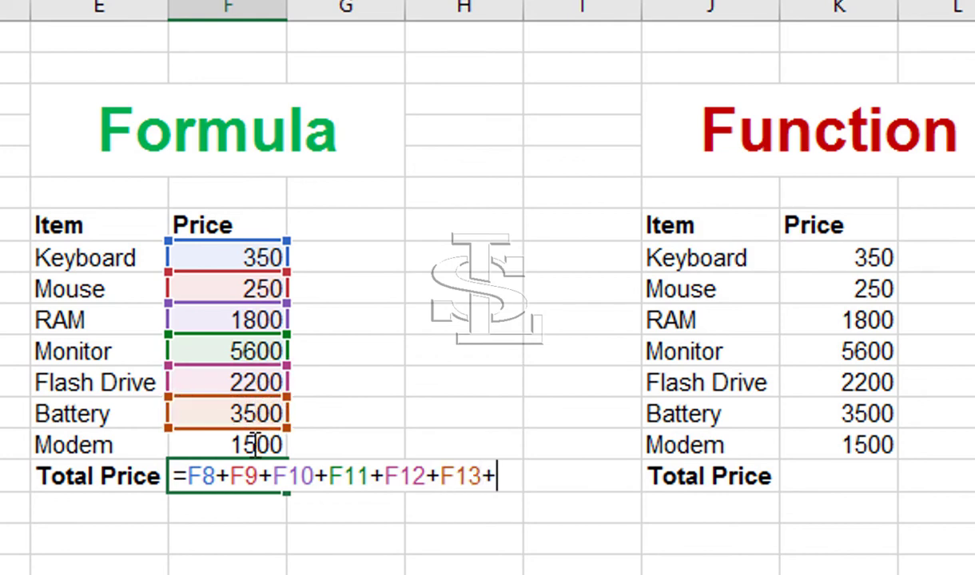
click(254, 445)
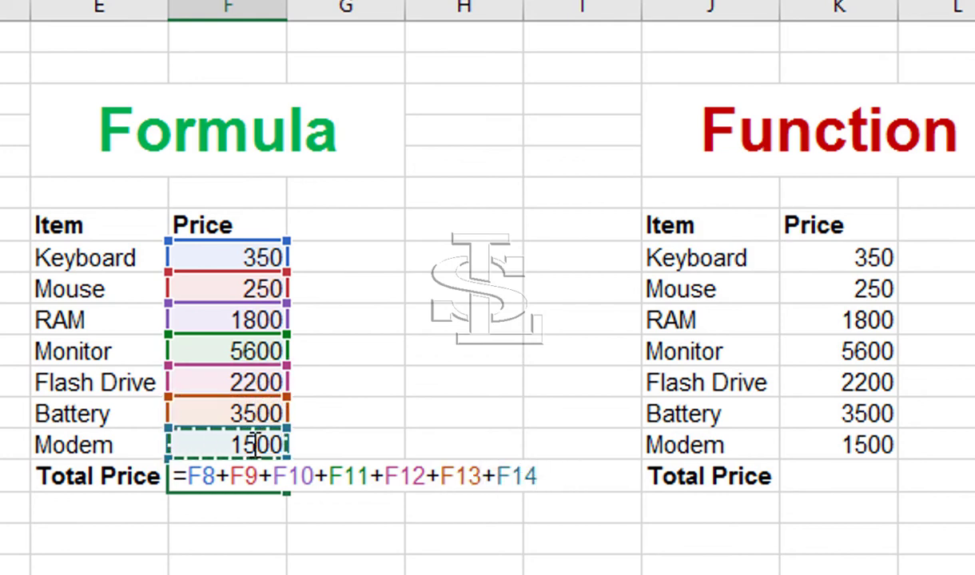
key(Return)
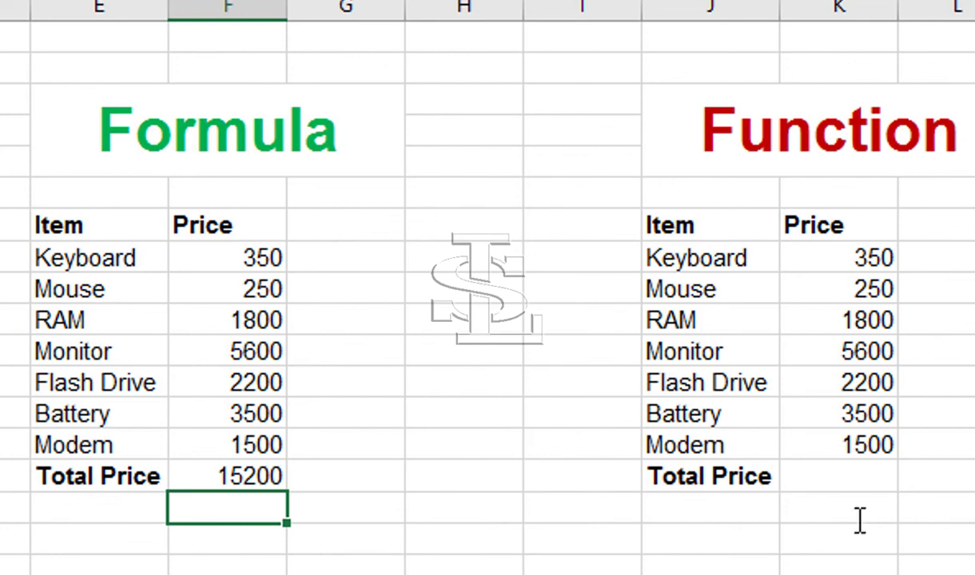
Enter =SUM(K8:K14) in K15, fixing a typo, so the Function Total Price reads 15200.
click(858, 475)
text(=)
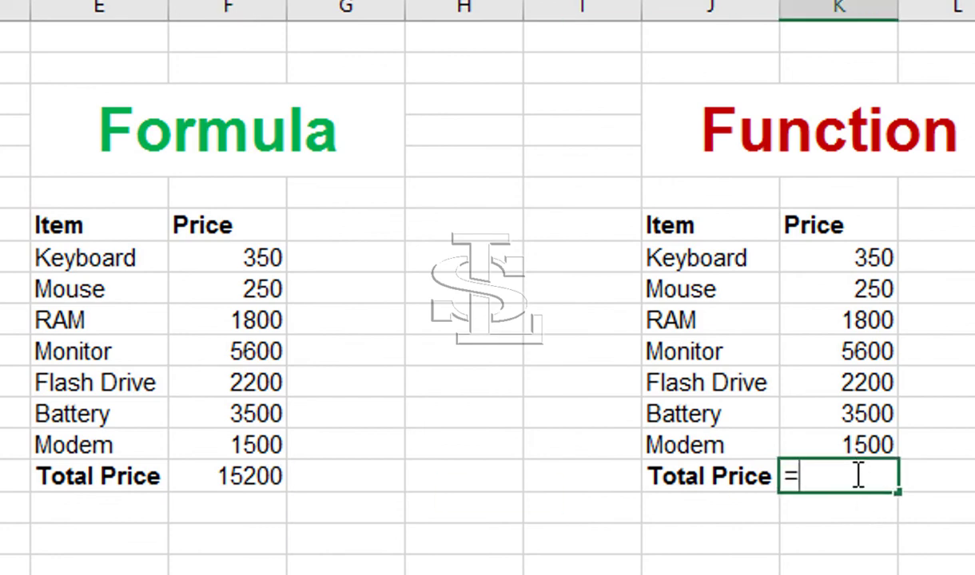
text(SY)
key(BackSpace)
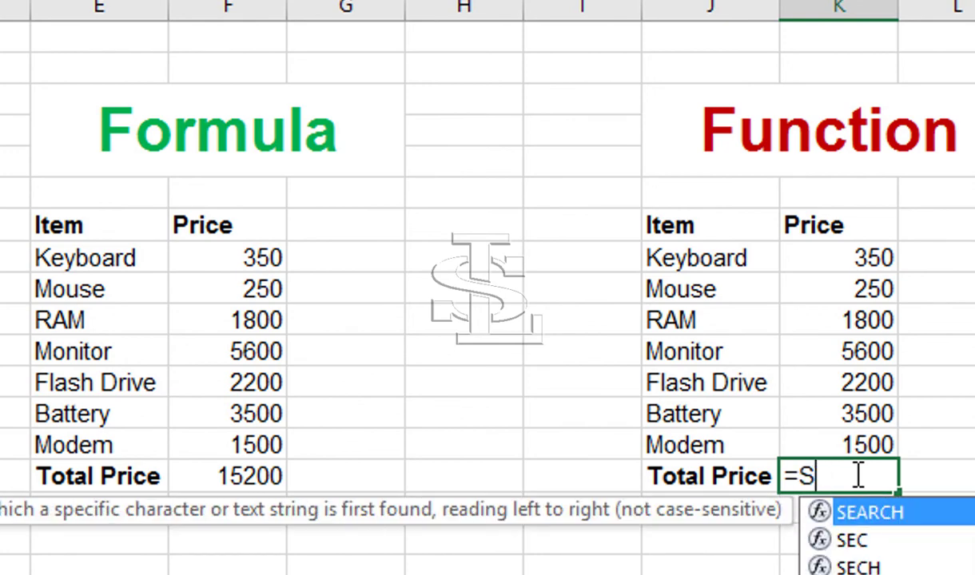
text(UM)
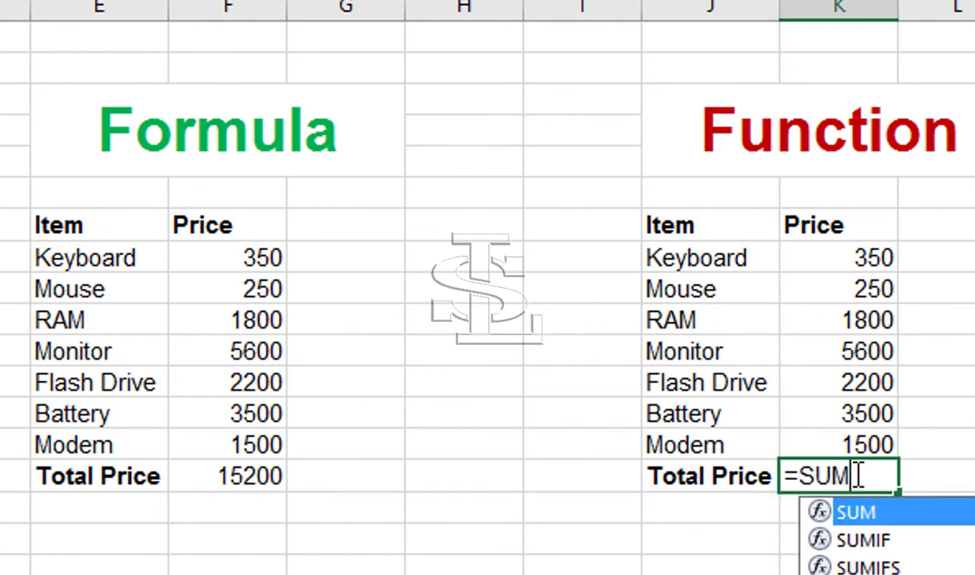
text(()
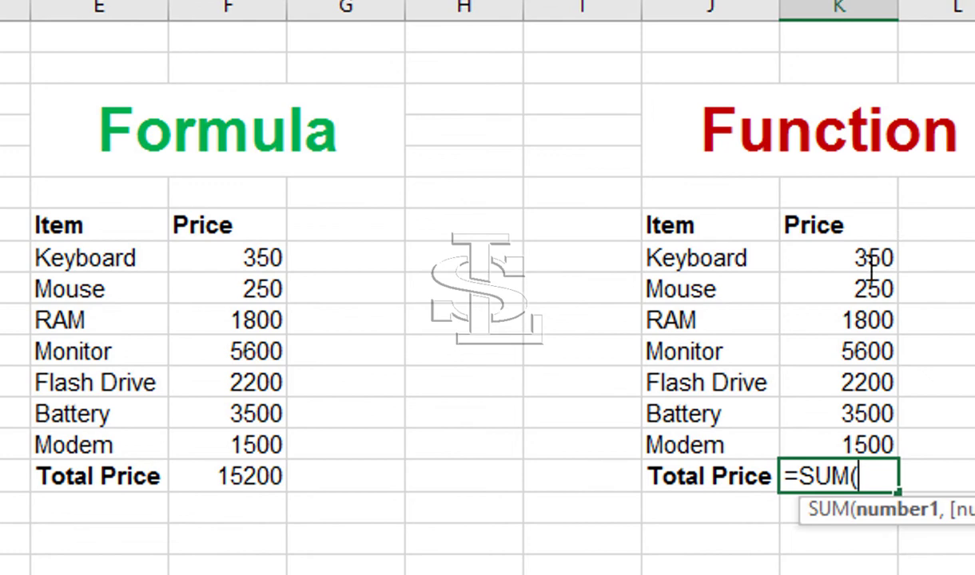
drag(870, 268, 855, 444)
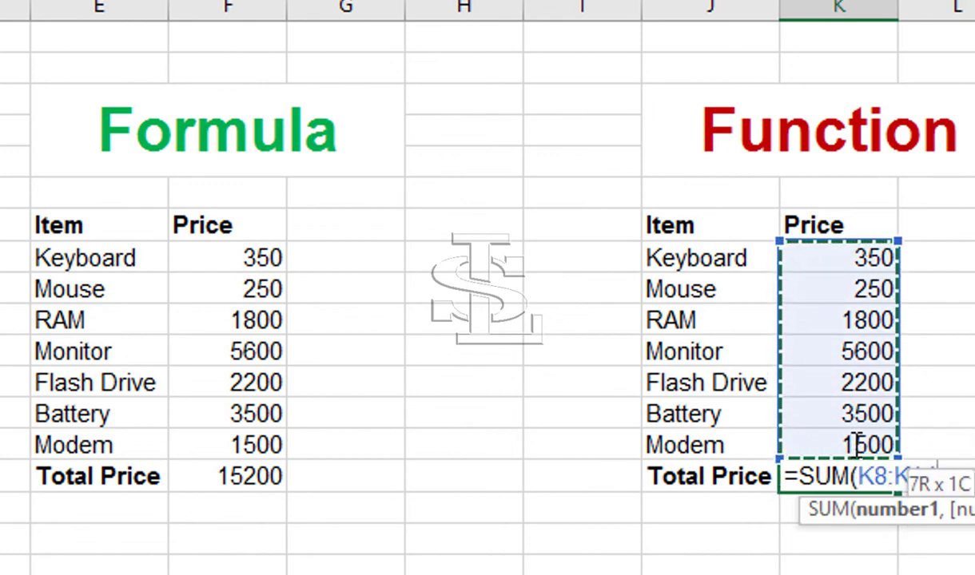
key(Return)
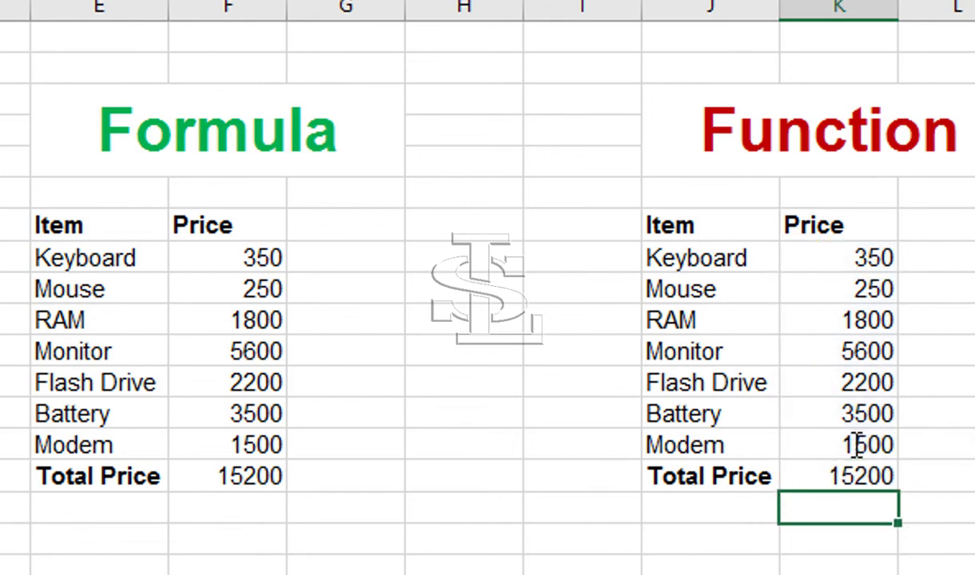